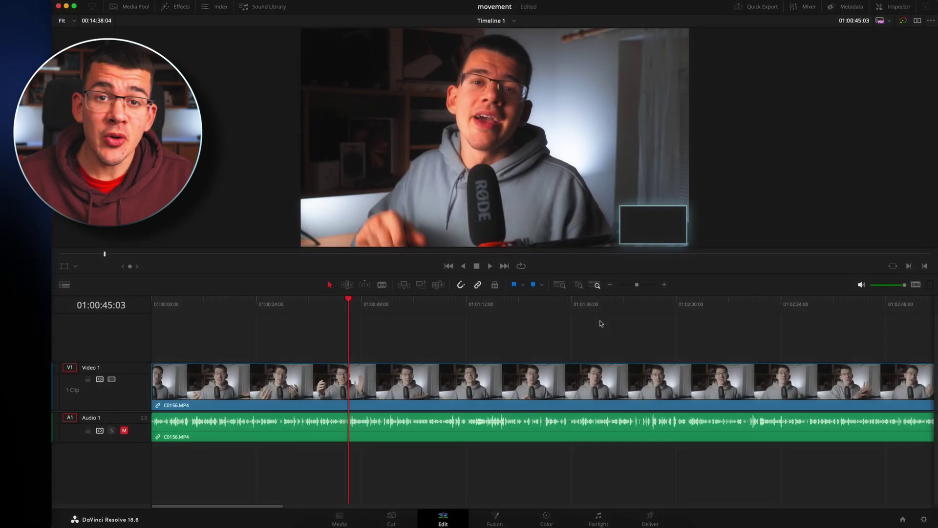
- Shuttle Timeline 1 in reverse and forward, ramping forward playback through 2x, 4x and 8x
key("j")
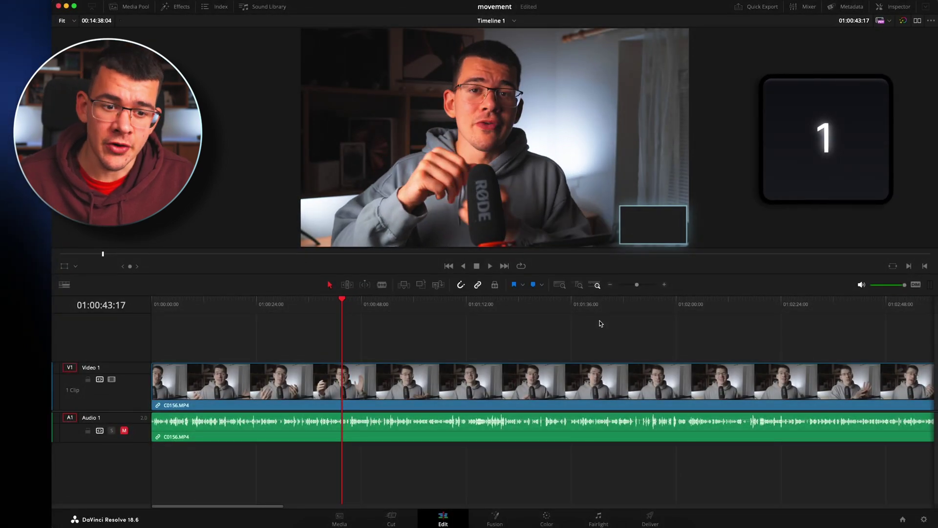
key("l")
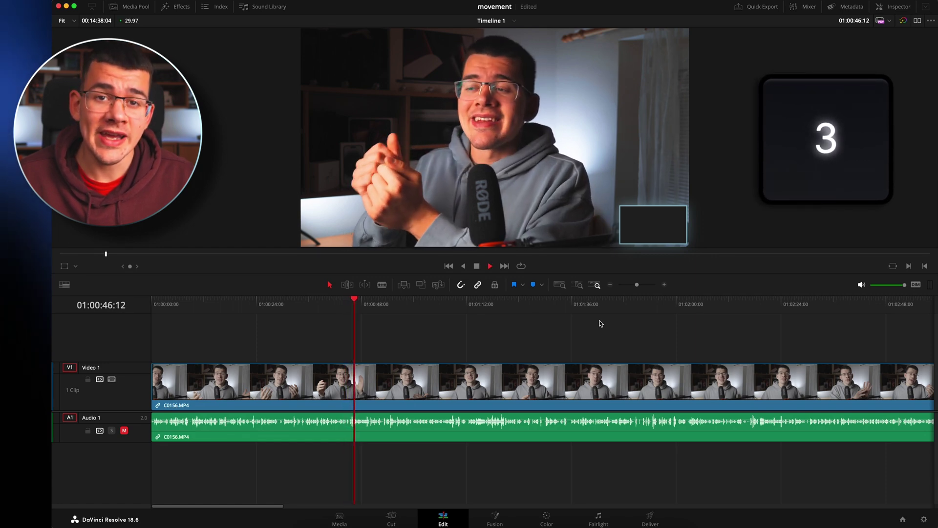
key("l")
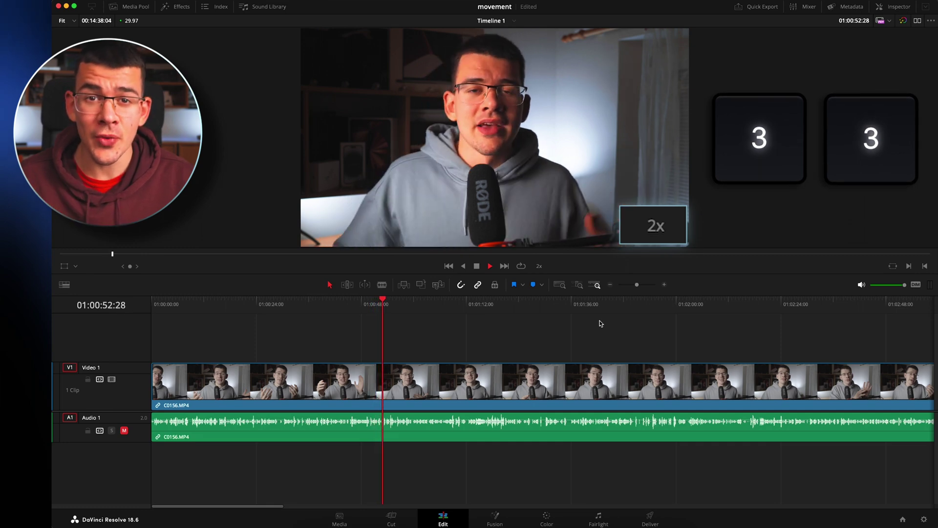
key("j")
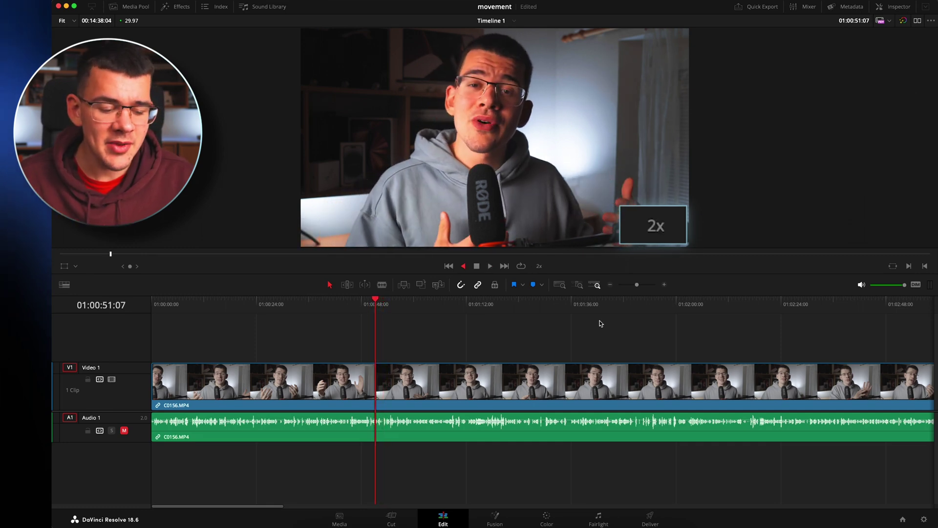
key("l")
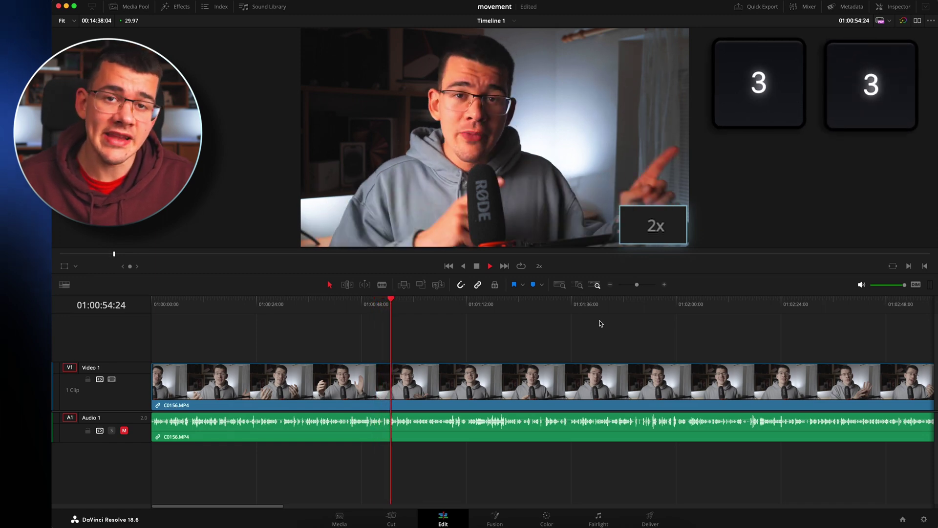
key("l")
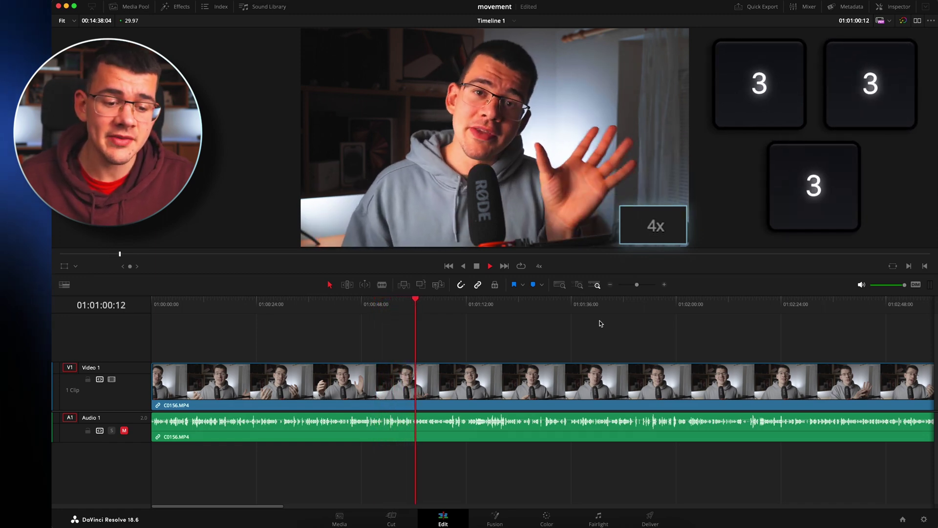
key("l")
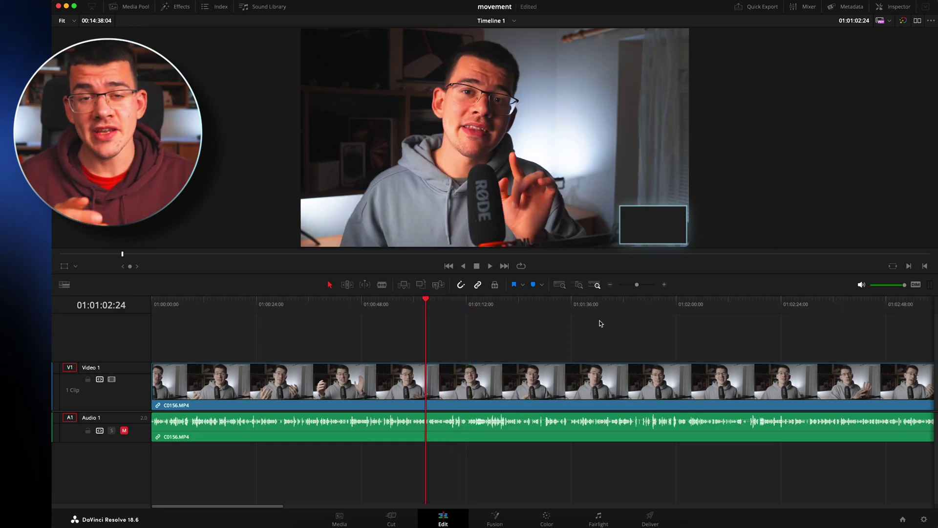
- Play backwards at 2x, stop, then play forward at 2x and 4x to 01:01:15:10
key("shift")
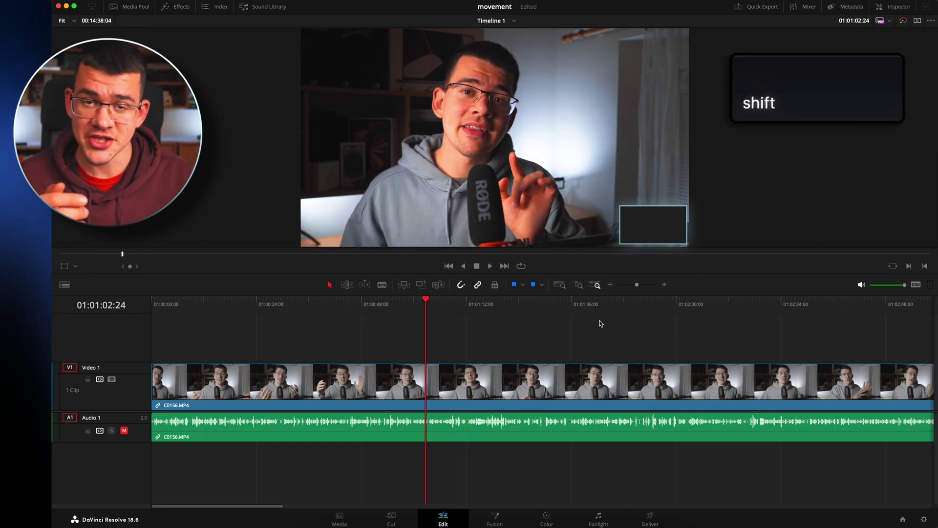
key("shift+1")
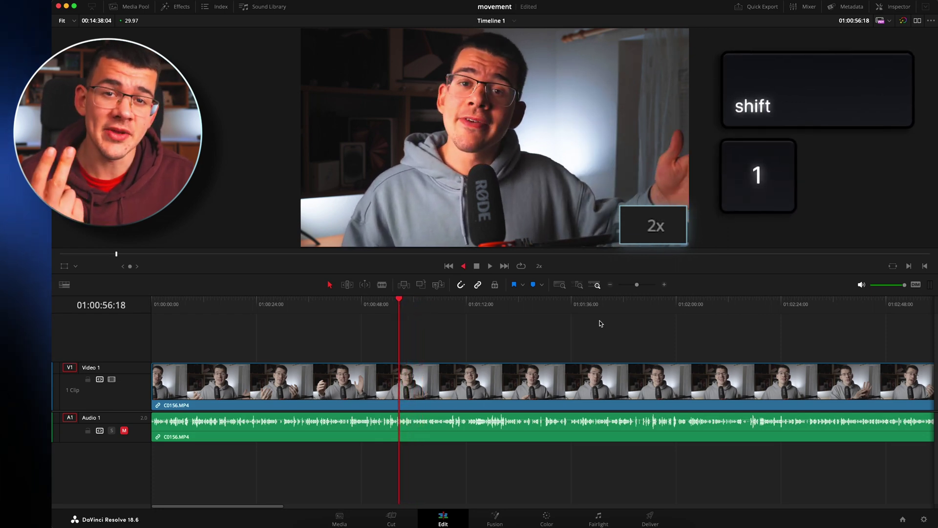
key("space")
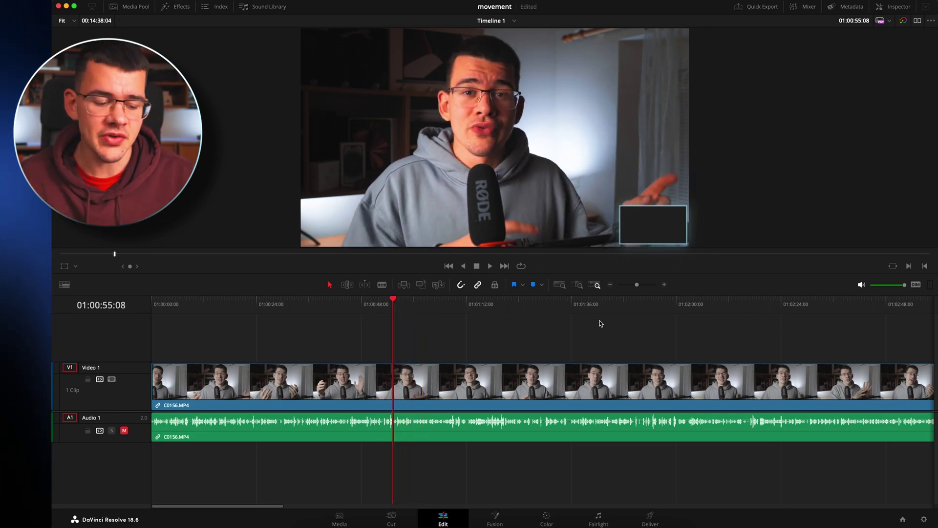
key("shift+3")
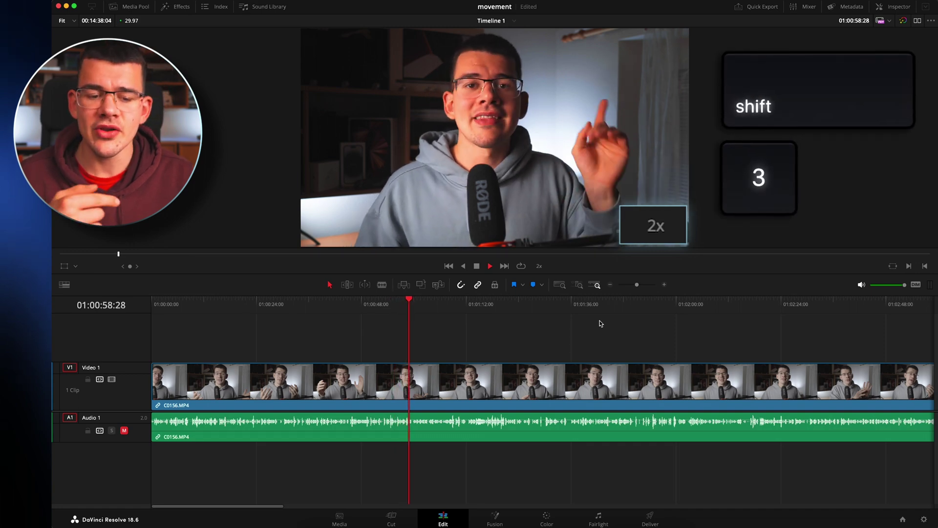
key("shift+3")
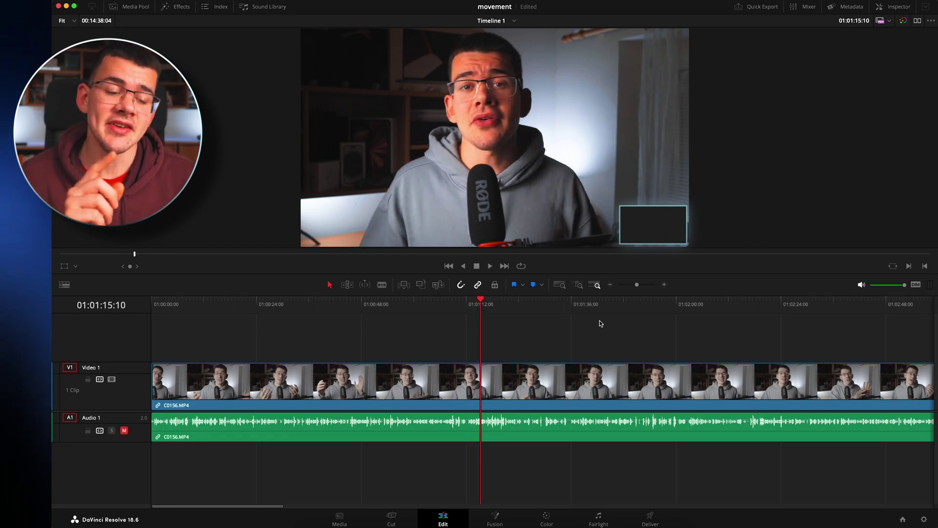
key("3")
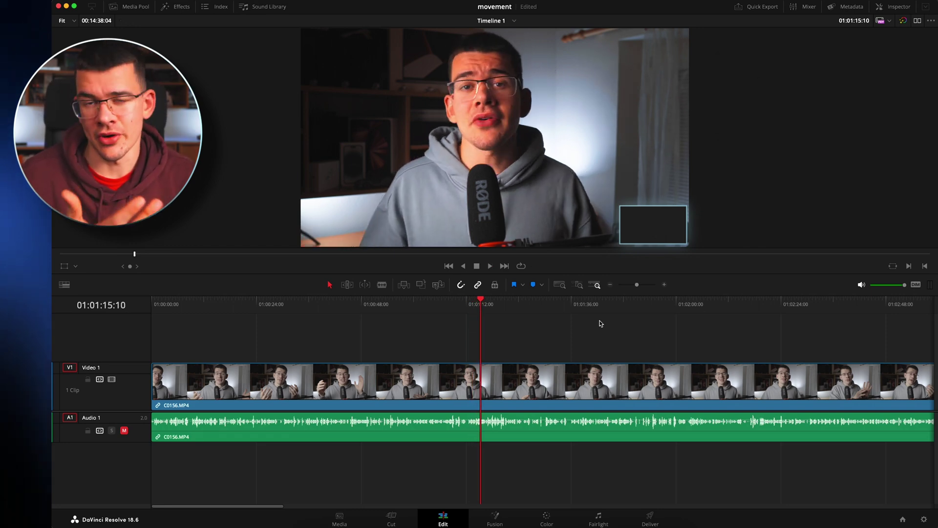
- Play the footage forward at half speed twice, stopping each time
key("shift+2")
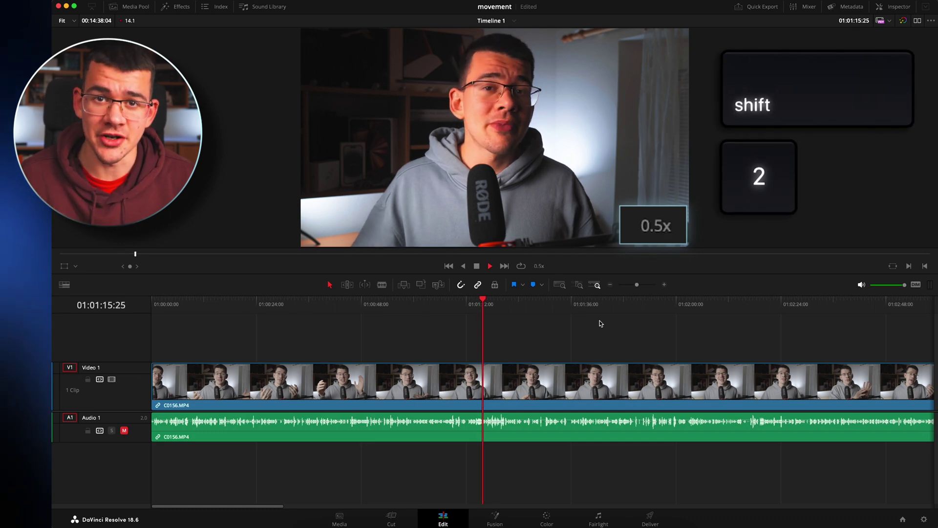
key("3")
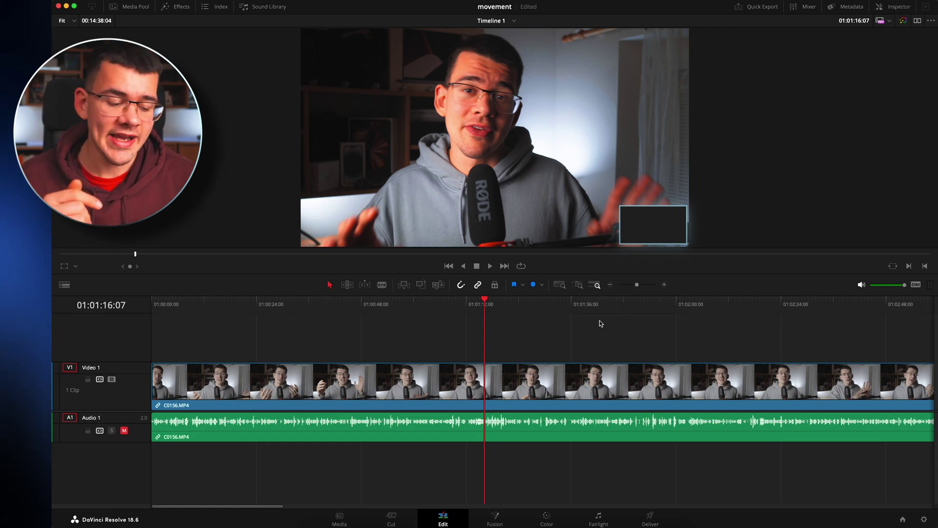
key("shift+2")
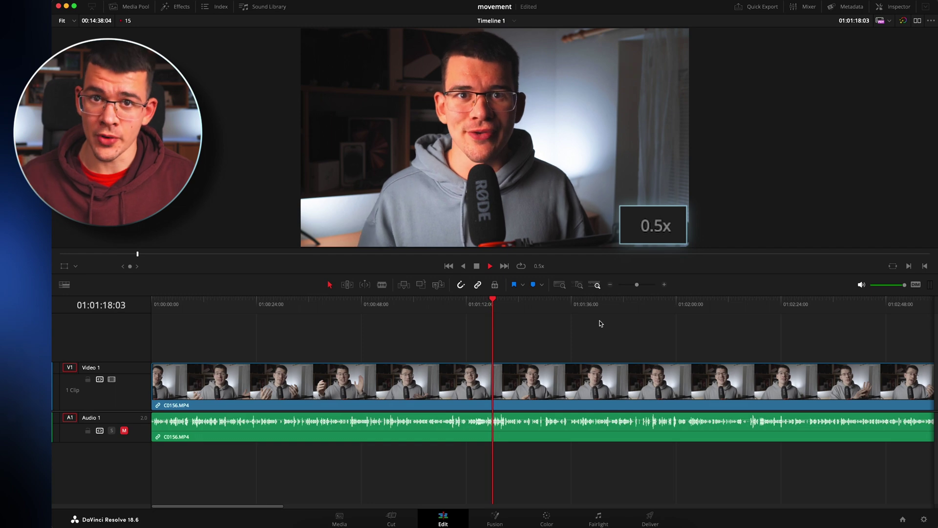
key("space")
key("1")
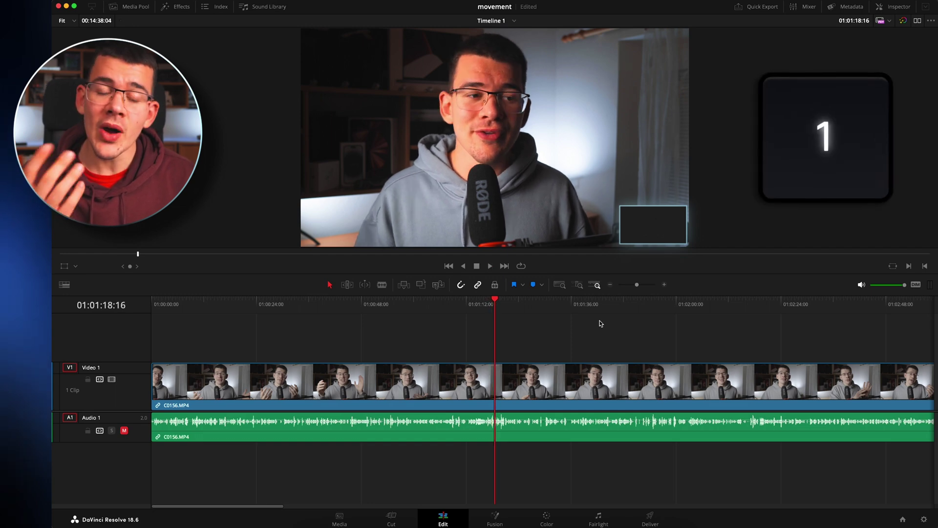
- Play in reverse at 0.5x, 0.25x, 2x and 4x, then stop at 01:01:06:10
key("shift+2")
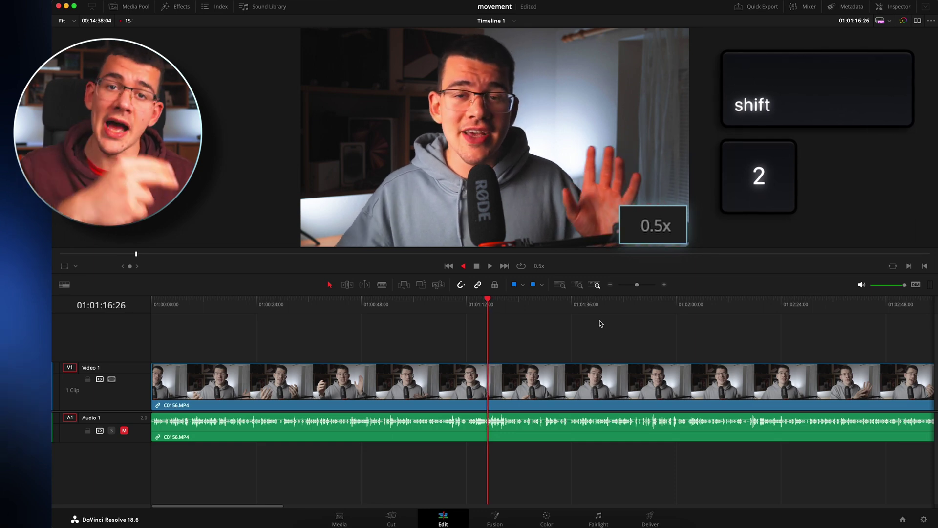
key("shift+1")
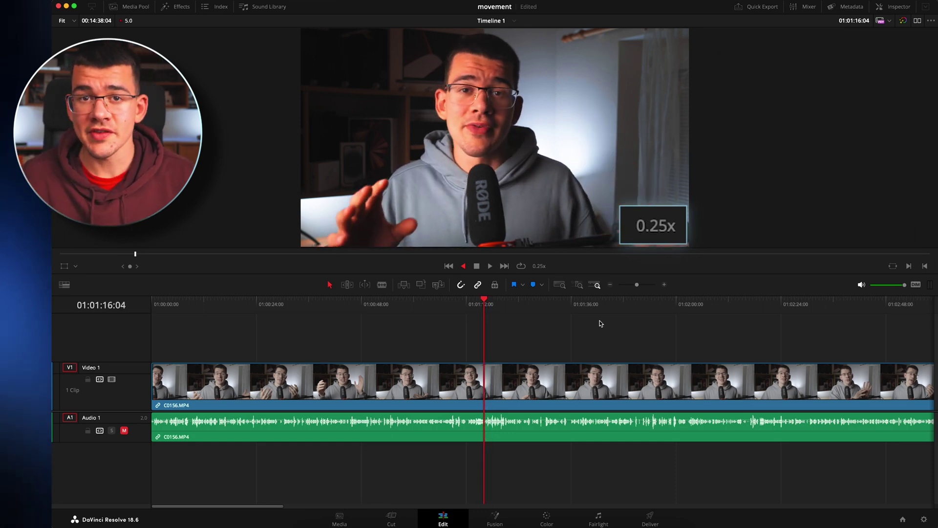
key("j")
key("j")
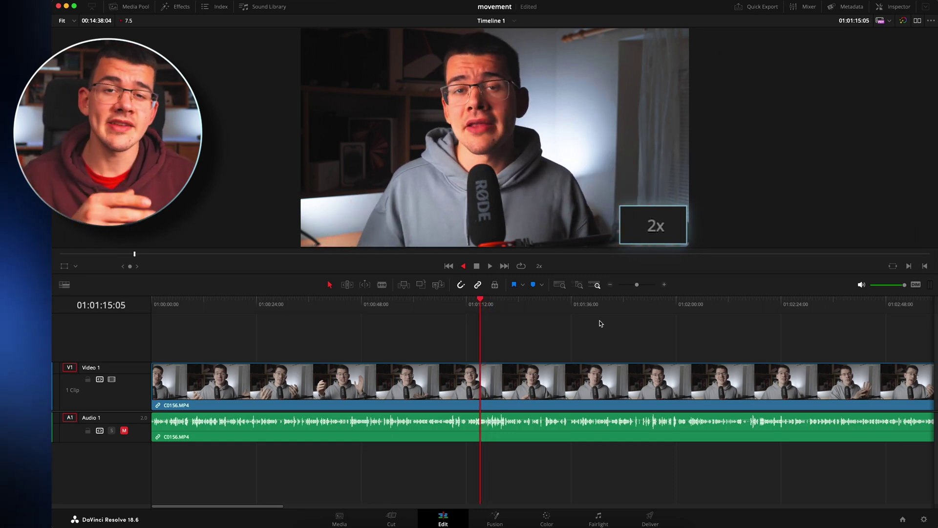
key("j")
key("l")
key("l")
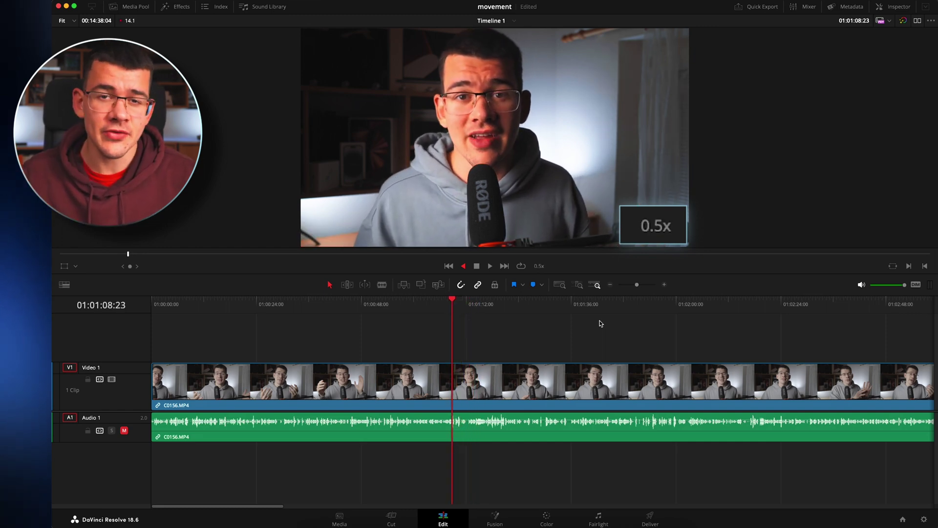
key("shift+2")
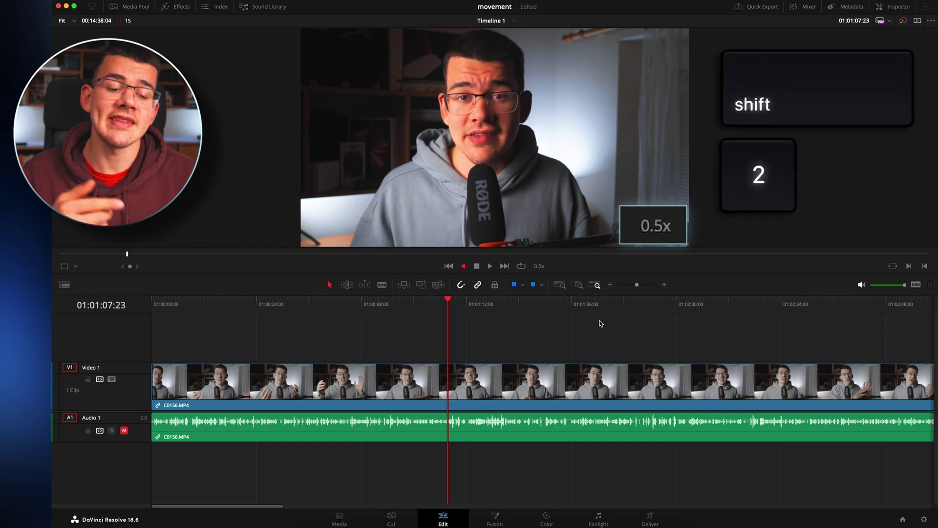
key("shift+2")
key("shift+2")
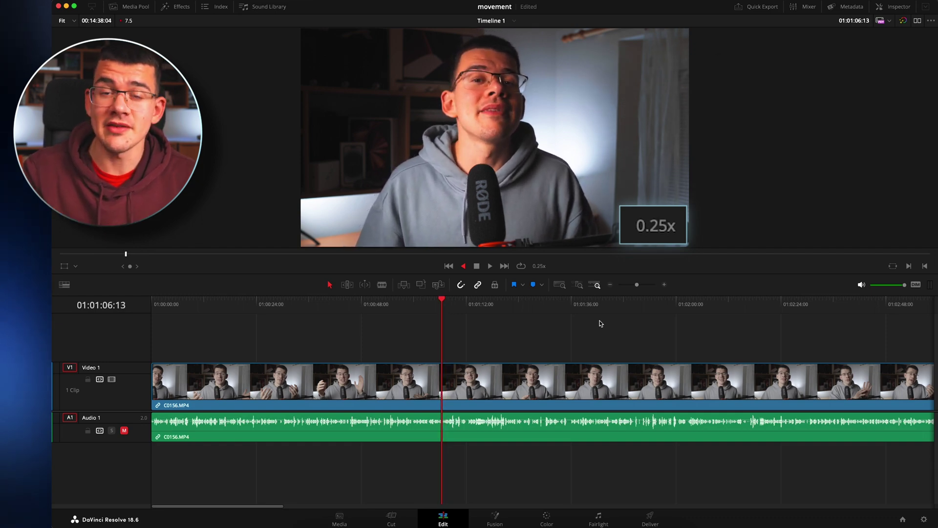
key("k")
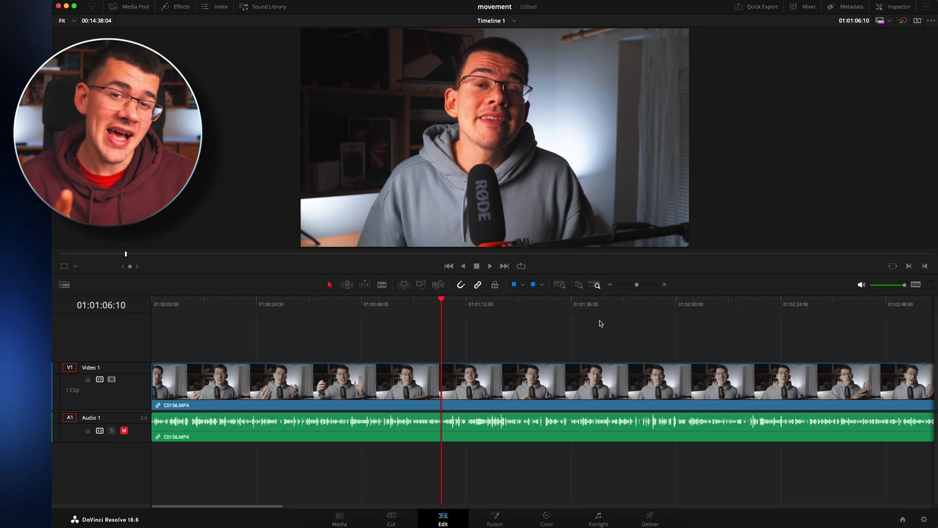
key("super")
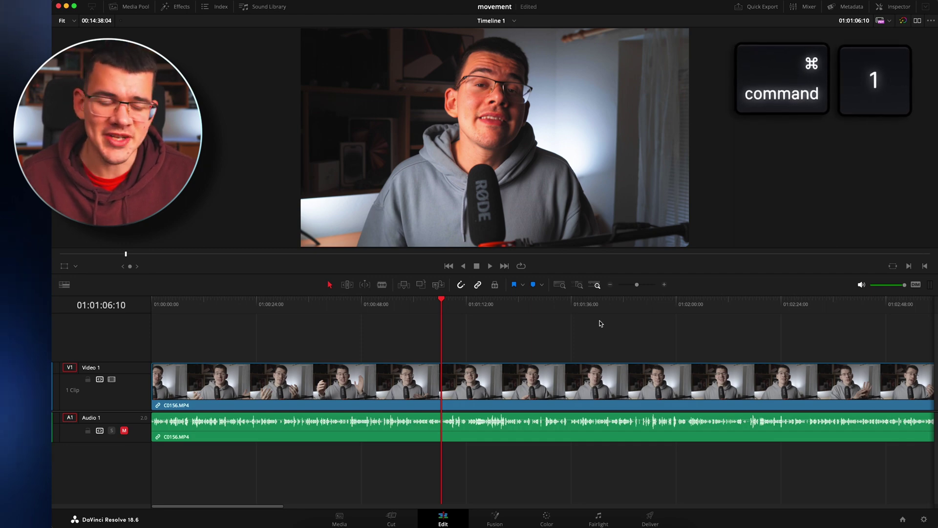
- Cycle through the Fusion, Color, Fairlight, Deliver, Media and Cut pages, then return to Edit
key("super+2")
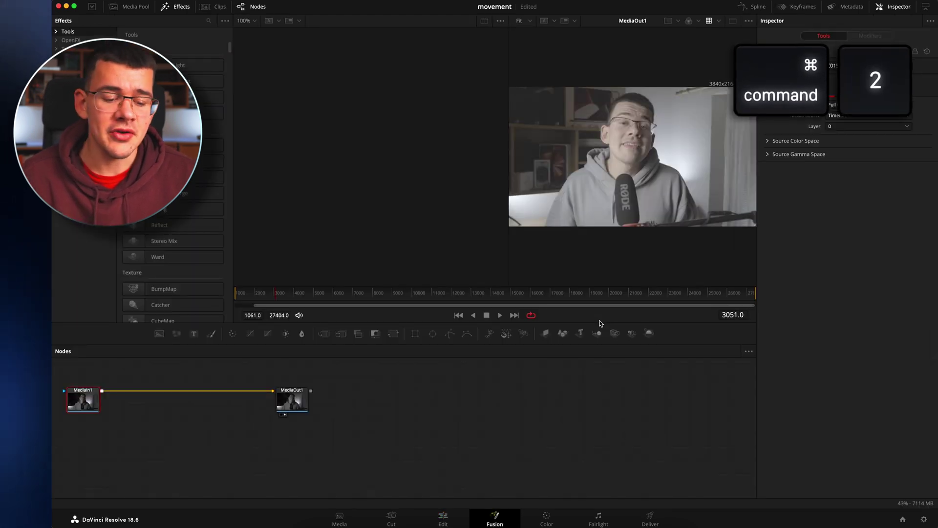
key("super+3")
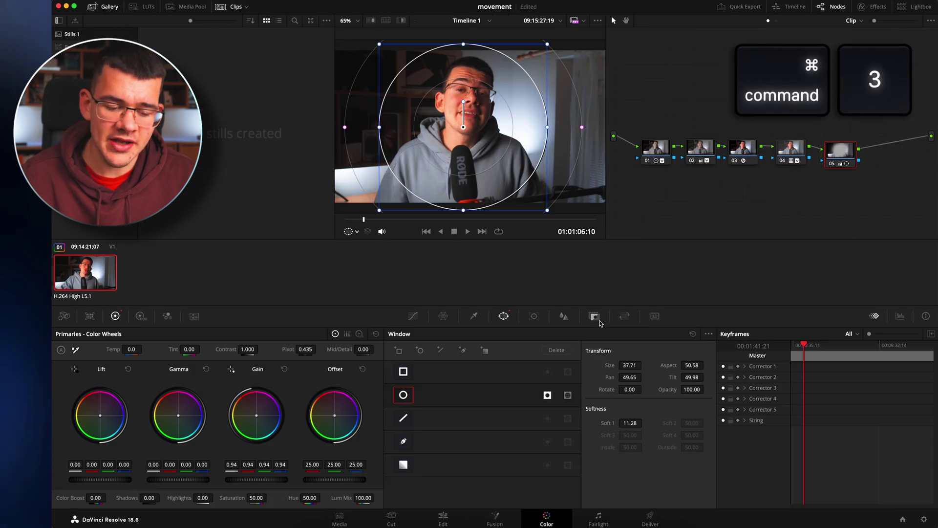
key("super+4")
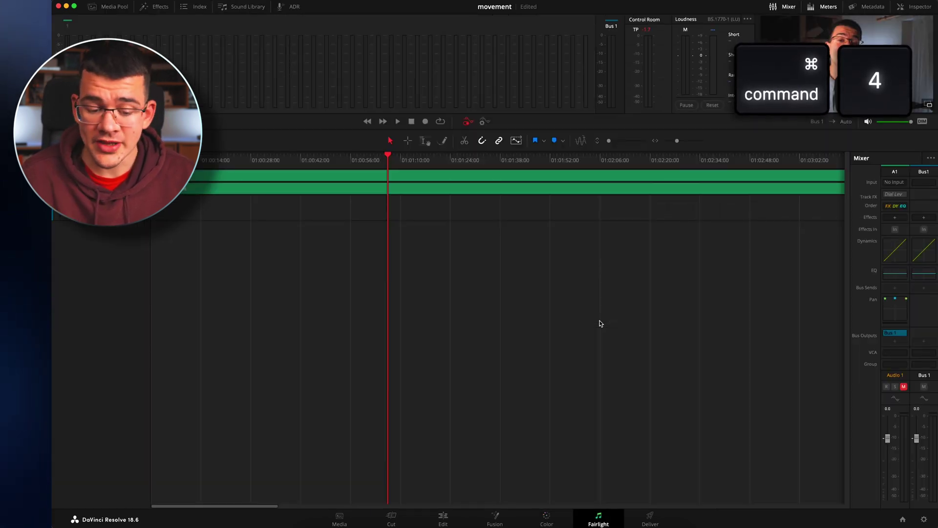
key("super+5")
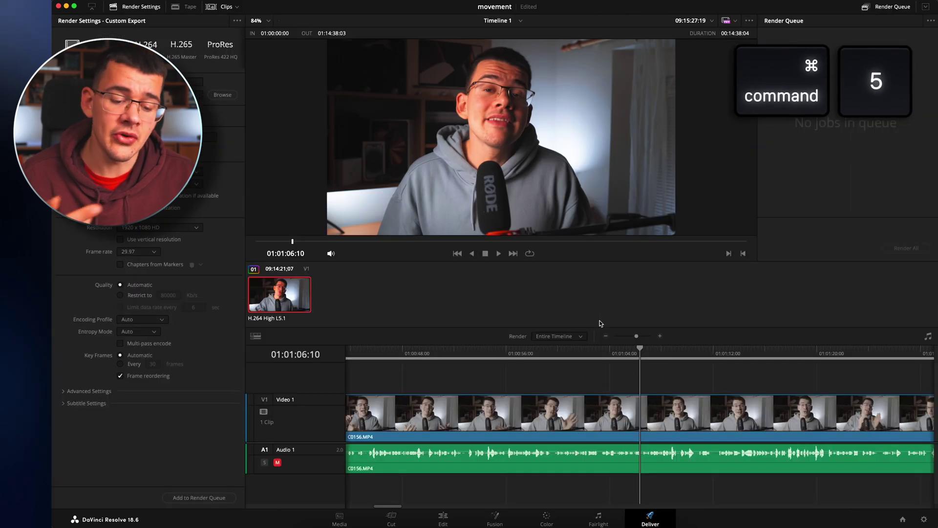
key("super+6")
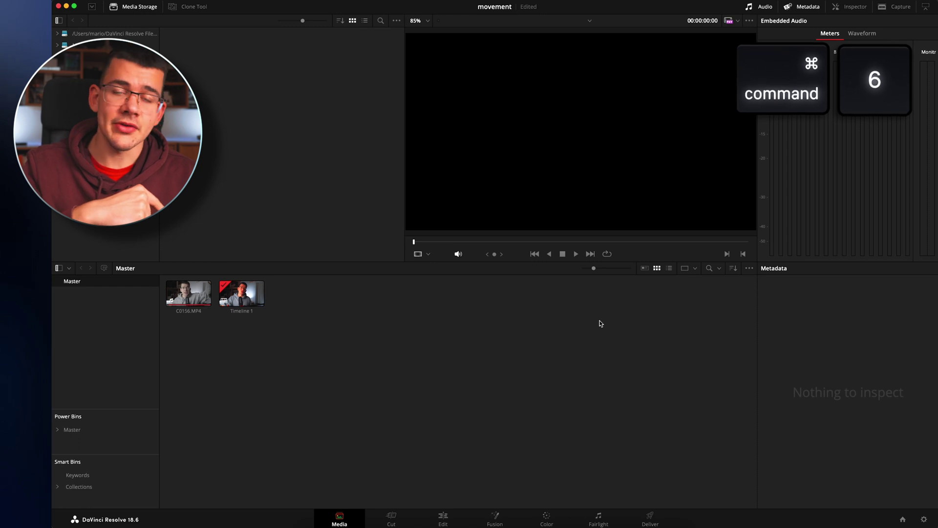
key("super+7")
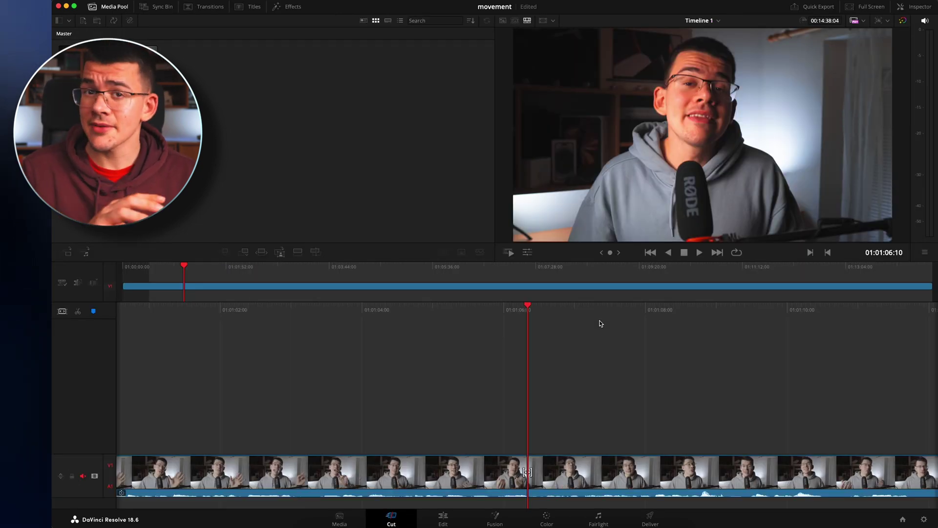
key("super+6")
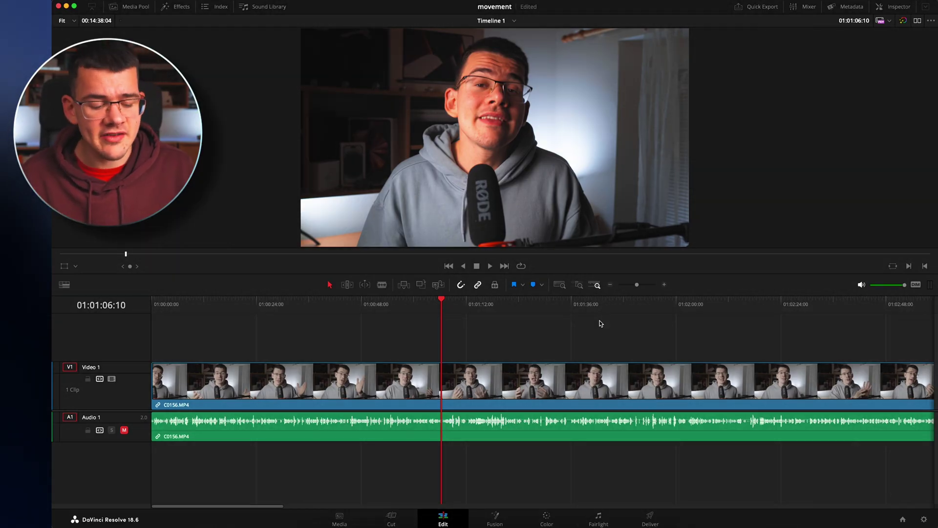
- Review the Keyboard Customization settings, then step the playhead by frames and seconds to 01:01:05:06
key("super+alt+k")
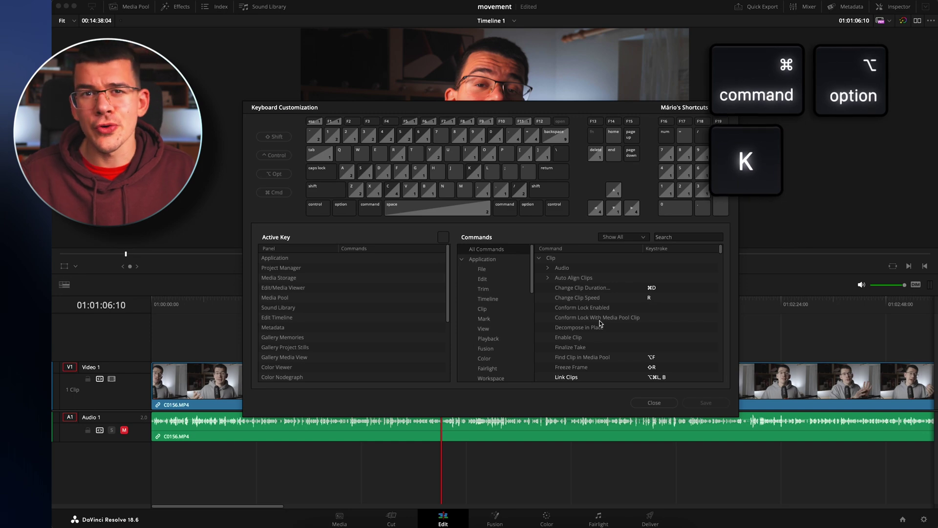
left_click(655, 403)
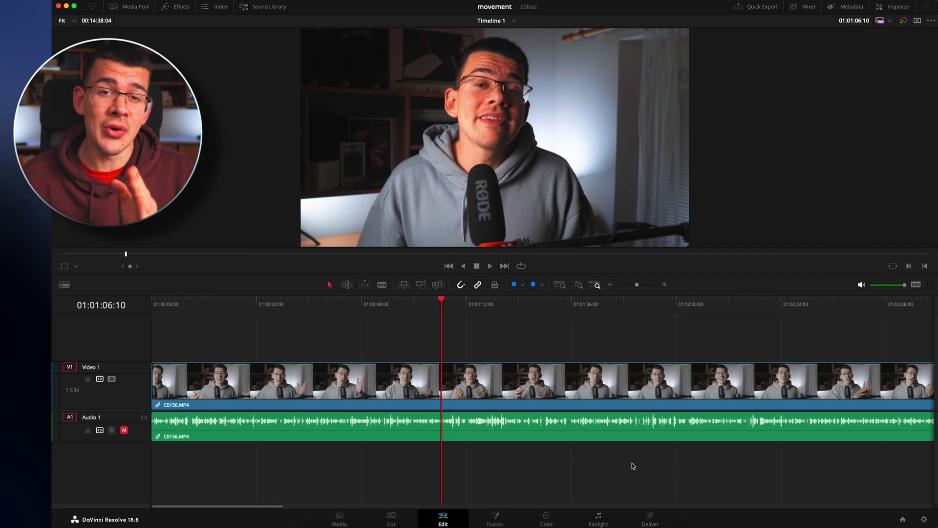
key("Left")
key("Left")
key("Left")
key("Left")
key("Left")
key("Left")
key("Left")
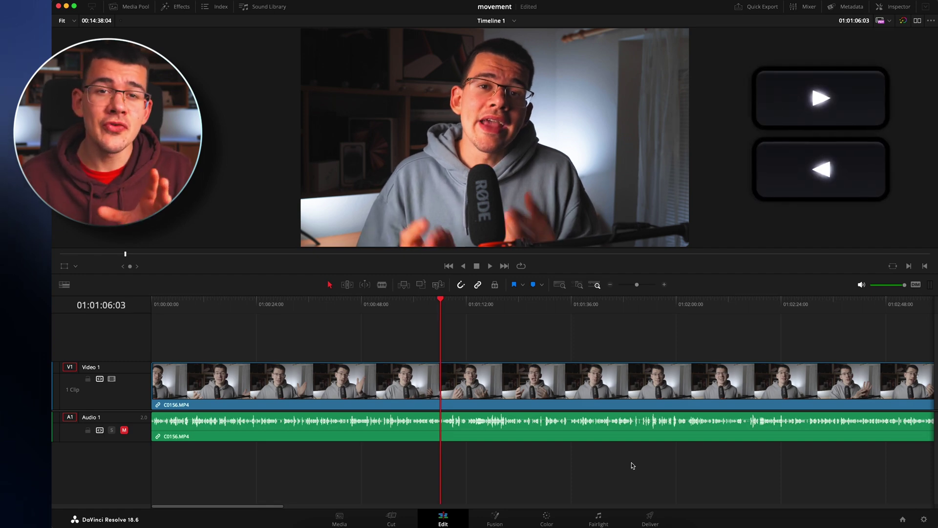
key("Right")
key("Right")
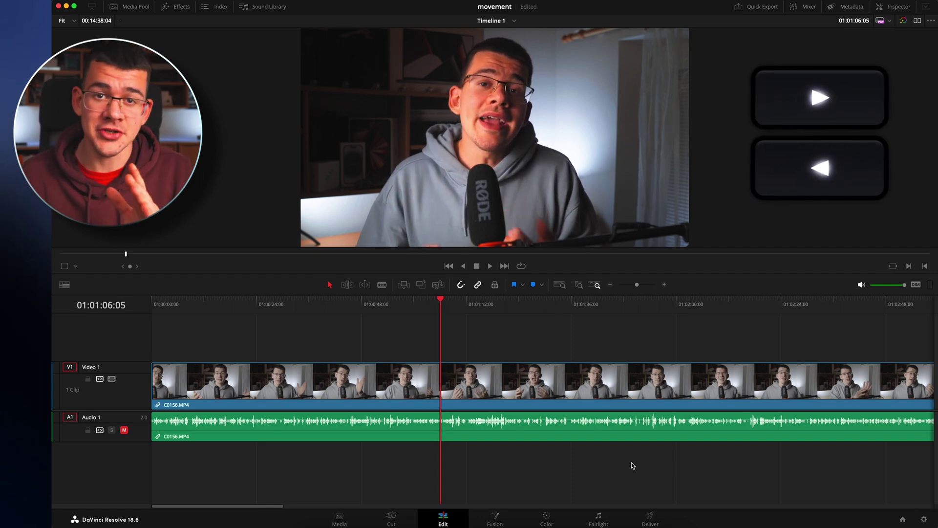
key("Right")
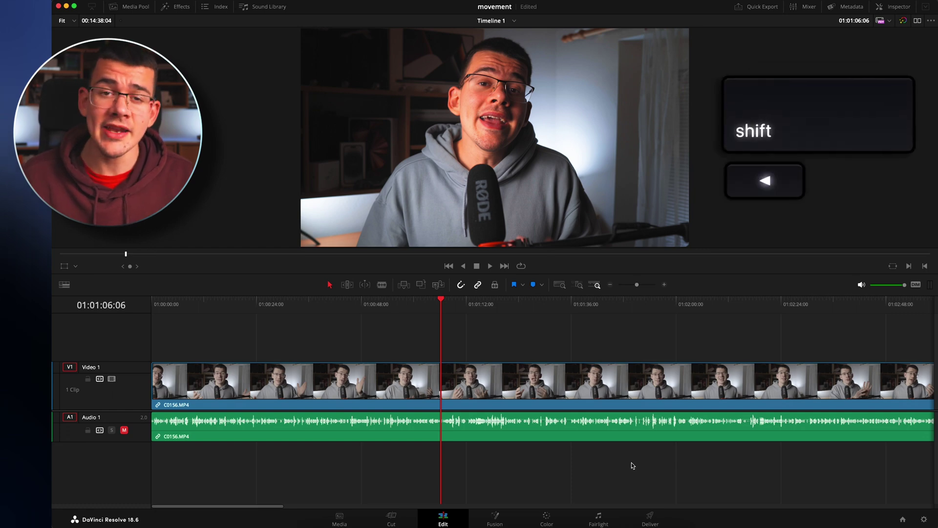
key("shift+Left")
key("shift+Left")
key("shift+Left")
key("shift+Left")
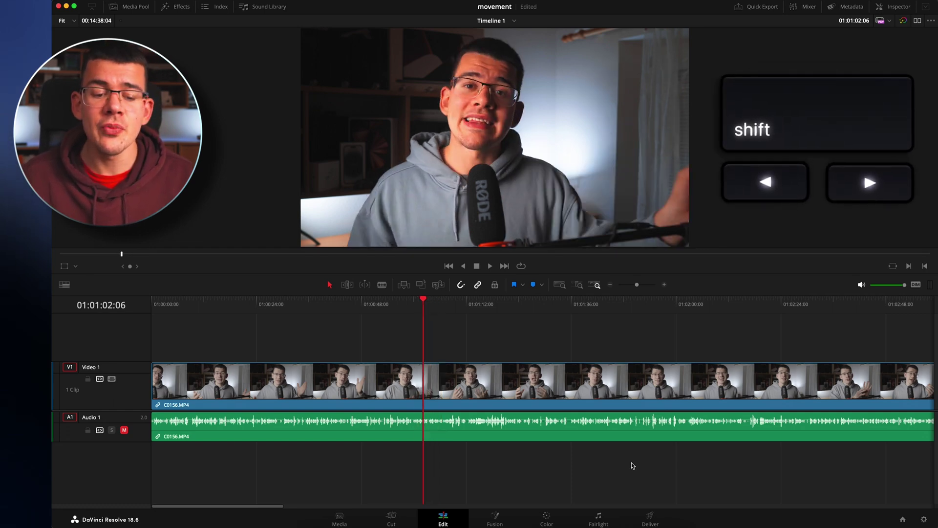
key("shift+Right")
key("shift+Right")
key("shift+Right")
key("shift+Right")
key("shift+Right")
key("shift+Right")
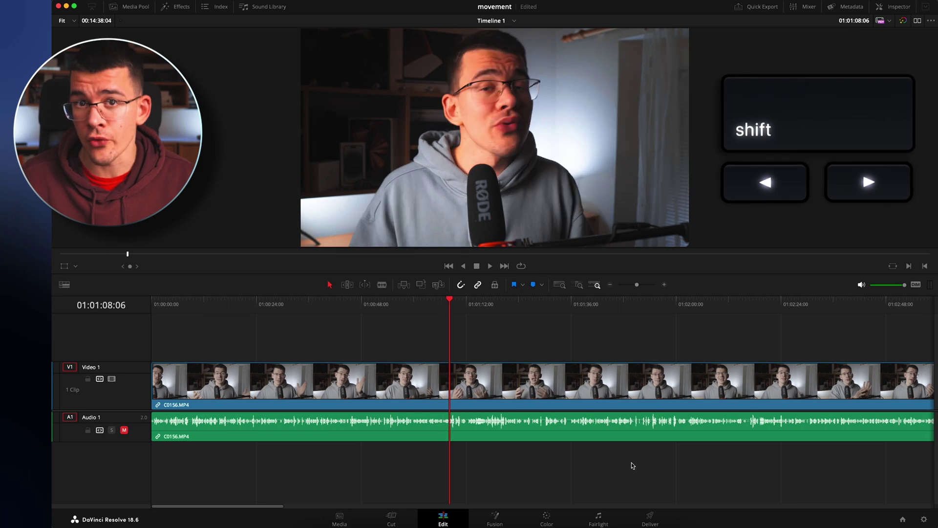
key("shift+Left")
key("shift+Left")
key("shift+Left")
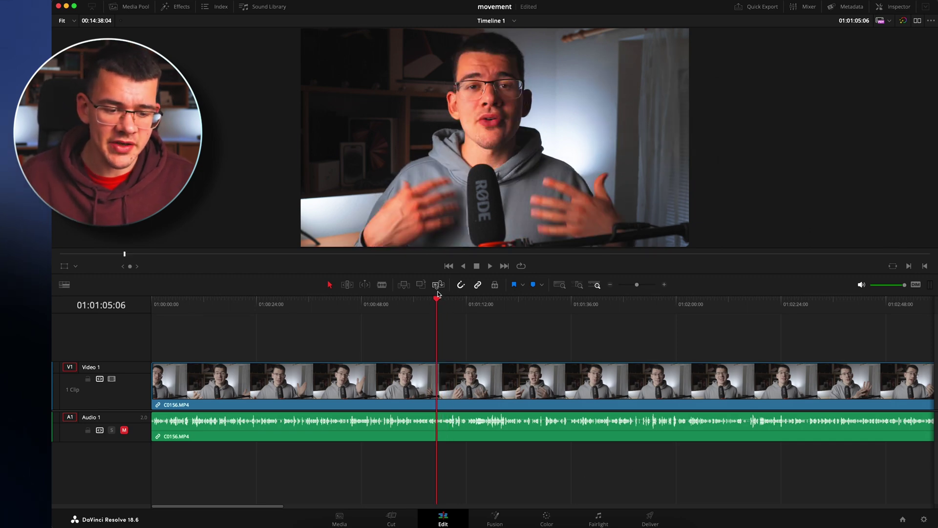
- Blade C0156.MP4 at several cut points, then jump back through the edits to 01:01:00:22
key("ctrl+b")
left_click(575, 304)
key("ctrl+b")
left_click(644, 304)
key("ctrl+b")
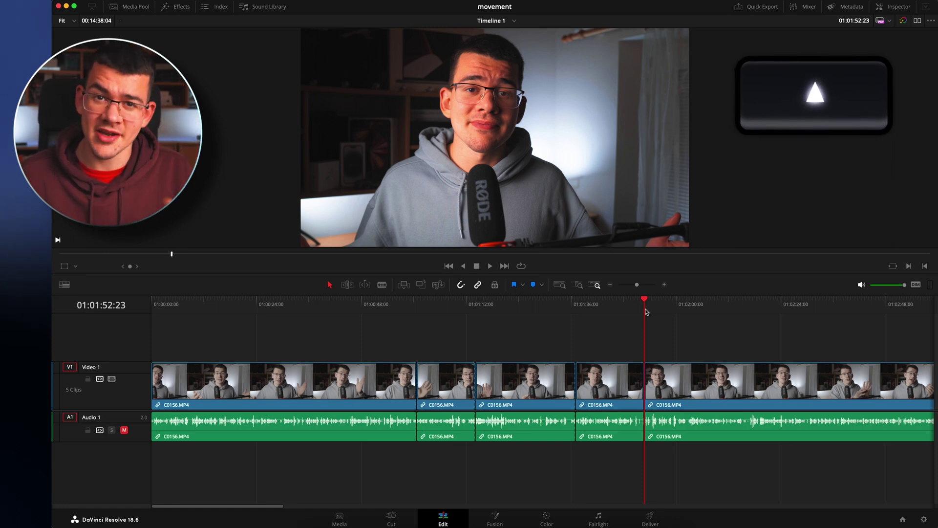
key("Up")
key("Up")
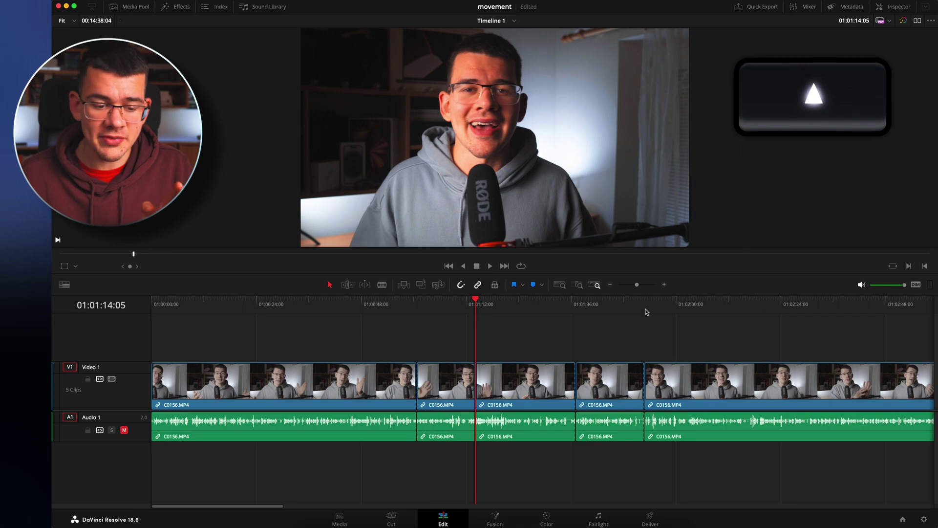
key("Up")
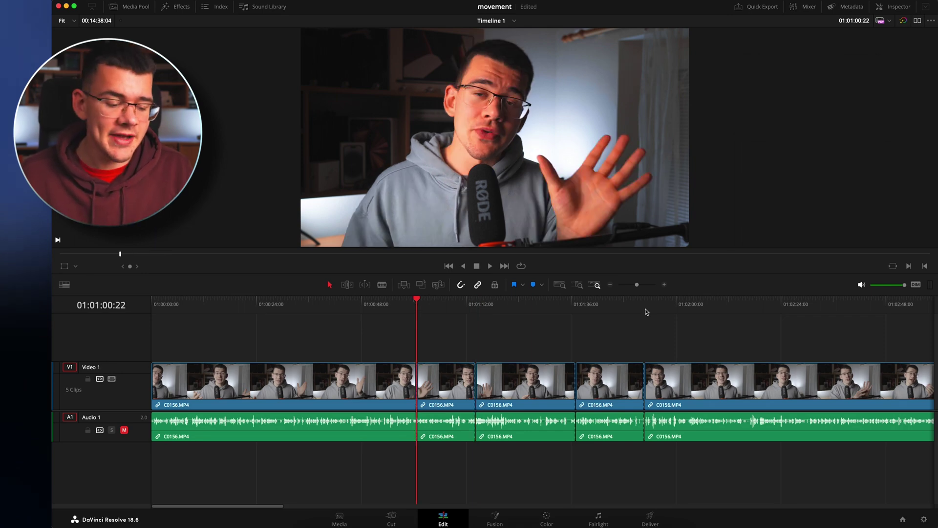
key("shift+Up")
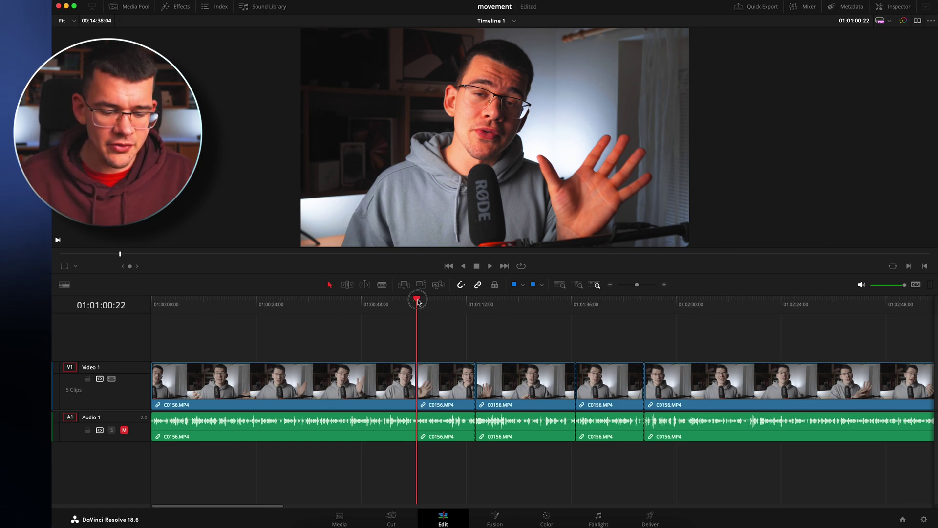
- Add markers along the timeline, starting at 01:01:40:19
left_click_drag(418, 301, 419, 330)
key("m")
key("m")
key("m")
key("m")
key("m")
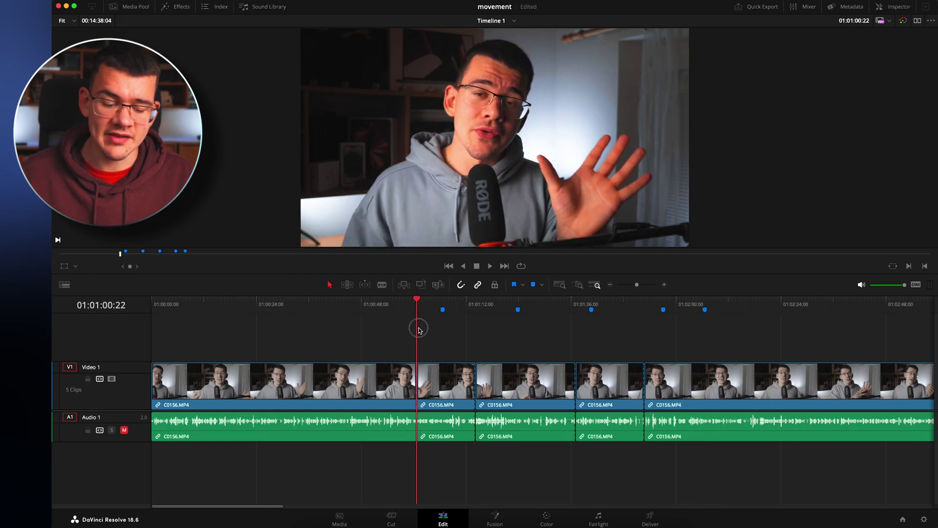
key("m")
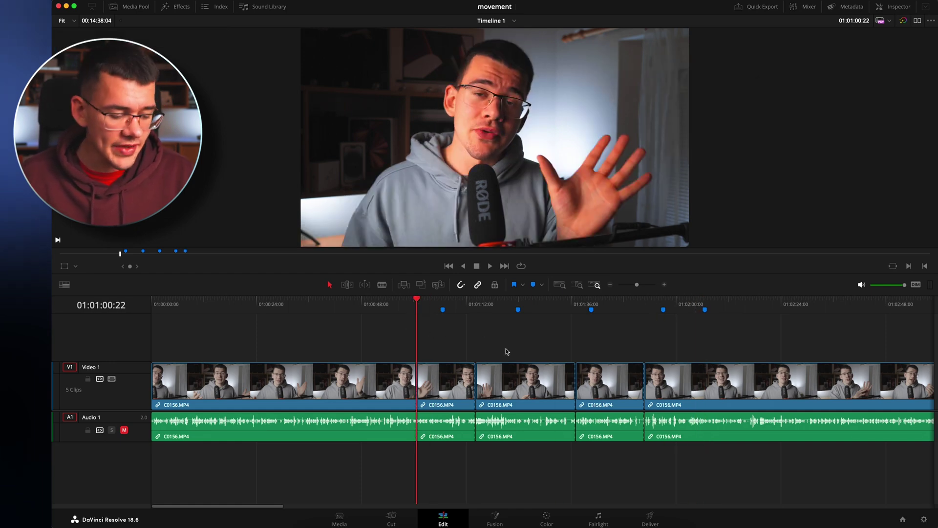
- Jump the playhead back and forth between neighbouring markers
key("shift")
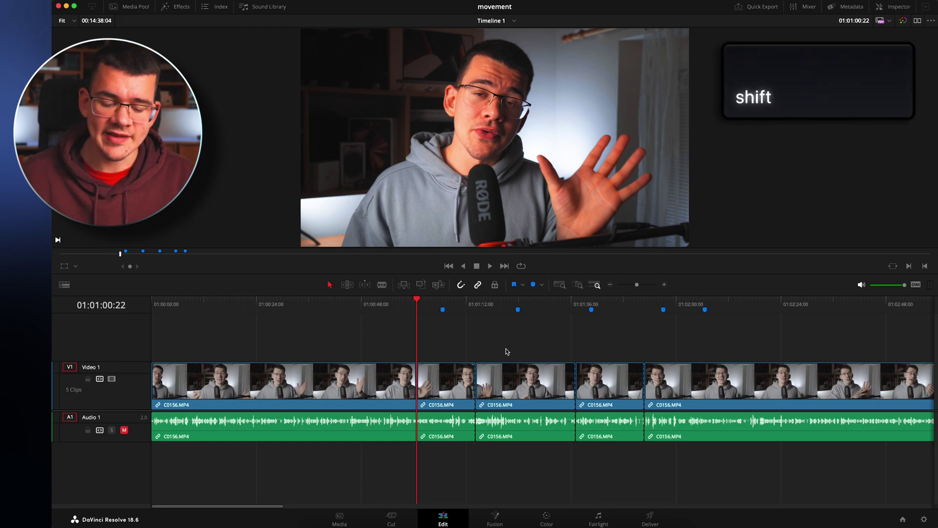
key("shift+Up")
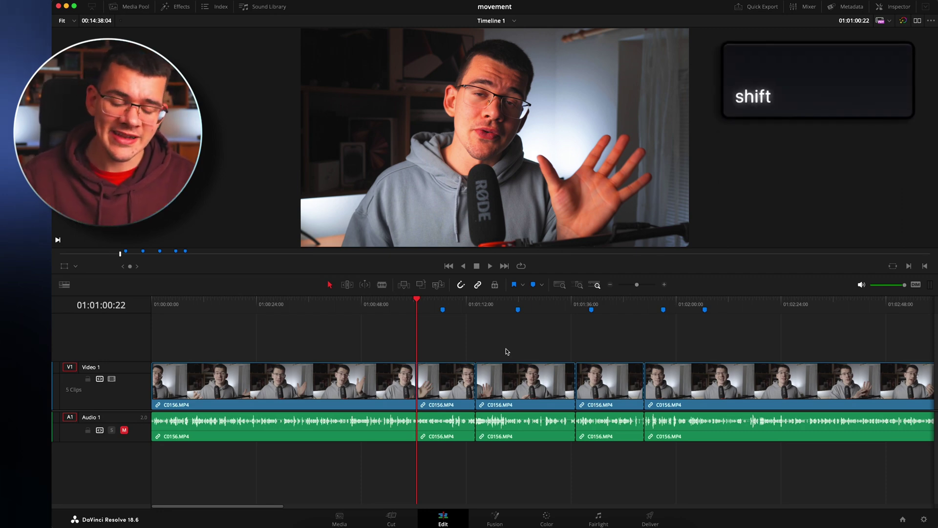
key("shift+Down")
key("shift+Down")
key("shift+Down")
key("shift+Down")
key("shift+Down")
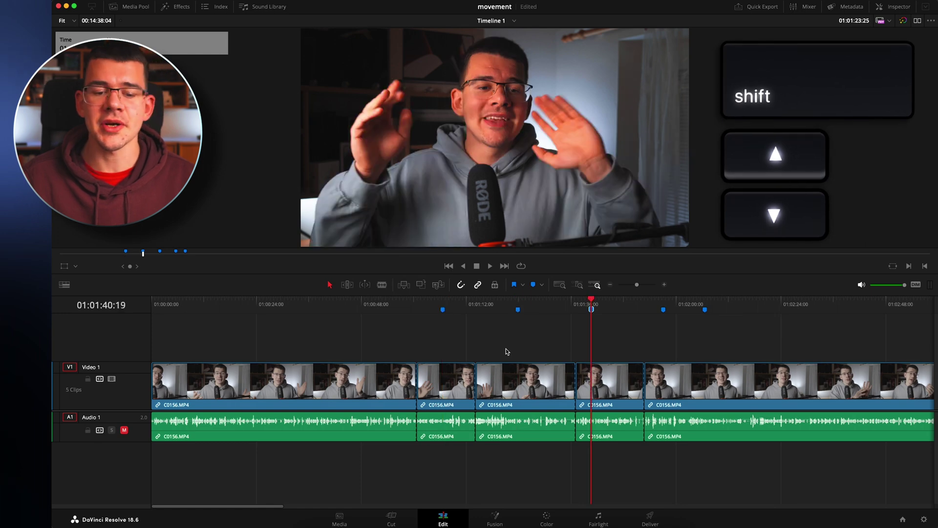
key("shift+Up")
key("shift+Up")
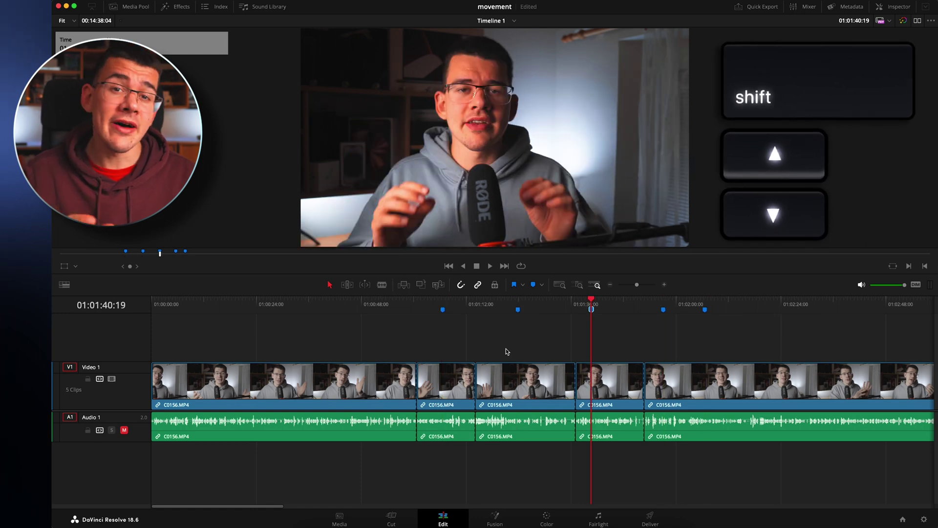
key("shift+Down")
key("shift+Up")
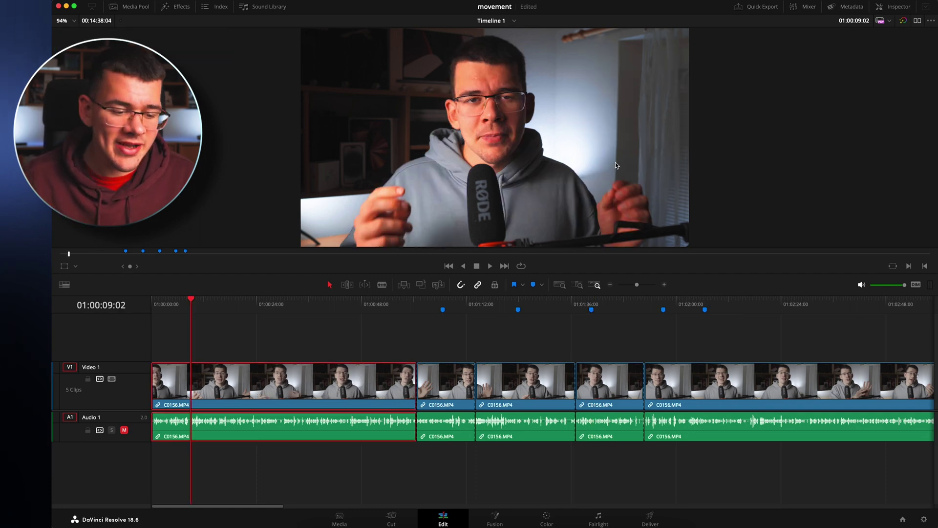
- Add a Zoom keyframe at 1.000 on the first clip, then move the playhead to 01:00:46:03
left_click(892, 5)
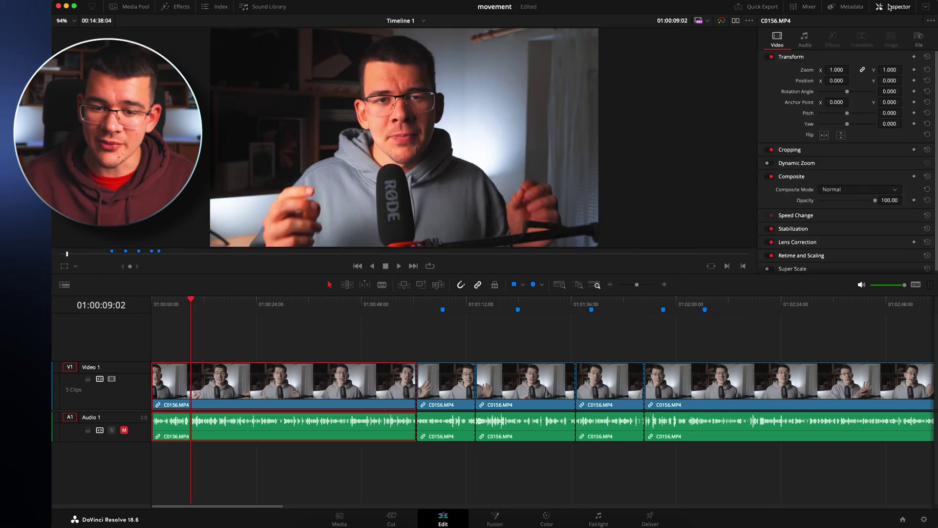
left_click(914, 70)
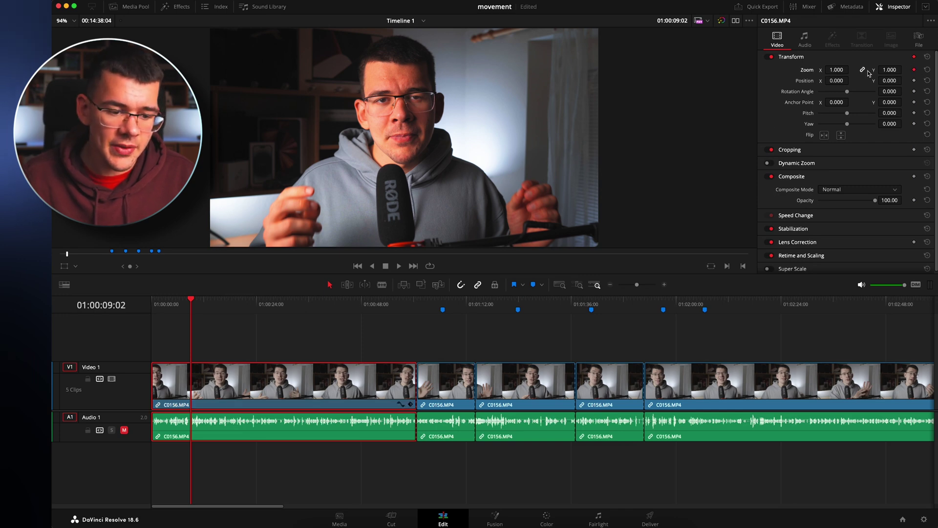
left_click_drag(192, 305, 353, 307)
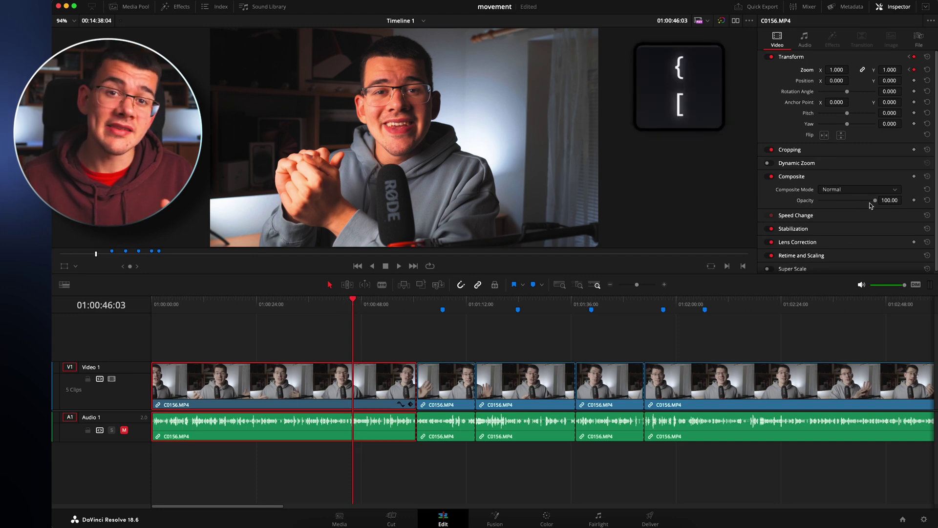